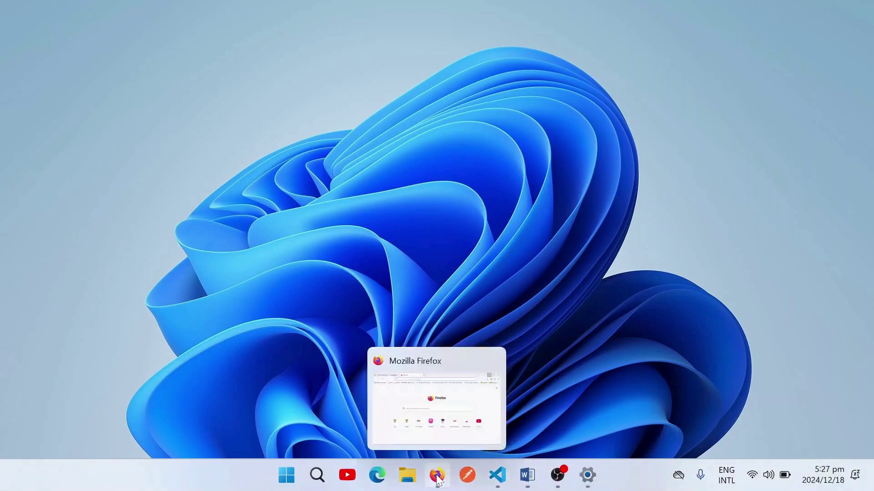
# Search 'kapasa makasa university' in Firefox and open the kmu.ac.zm website result
pyautogui.click(437, 476)
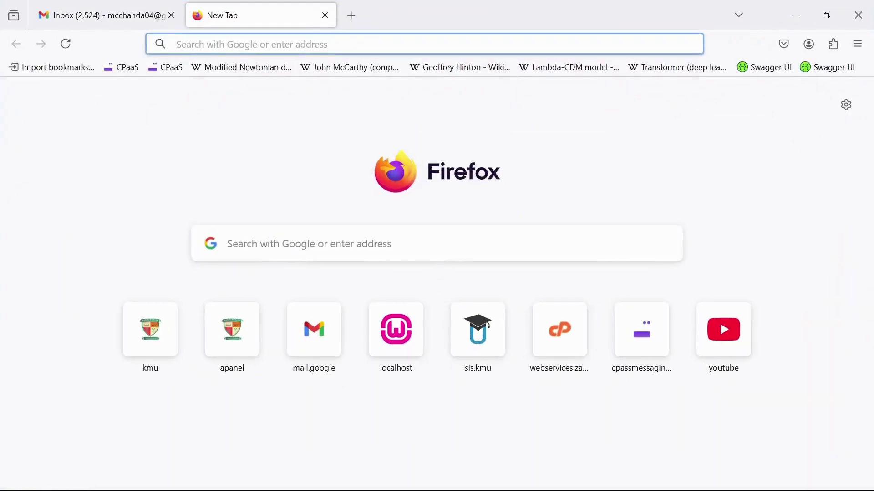
pyautogui.write('kapasa+makasa+university')
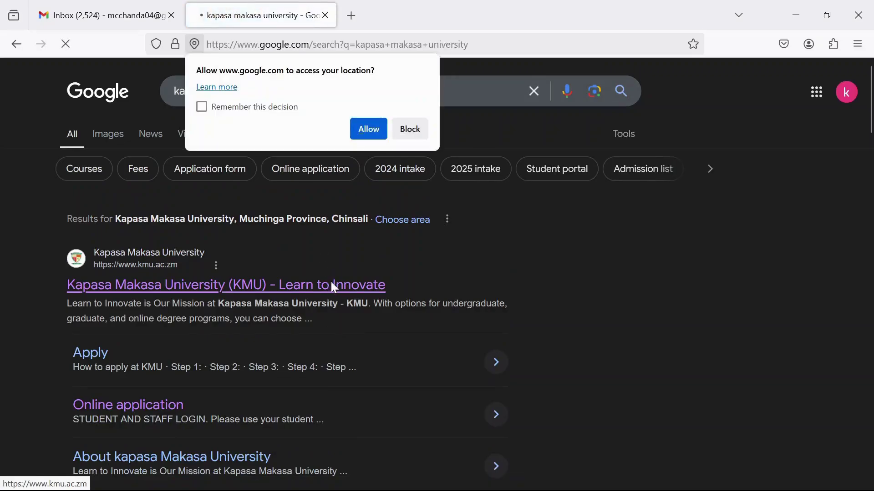
pyautogui.click(333, 287)
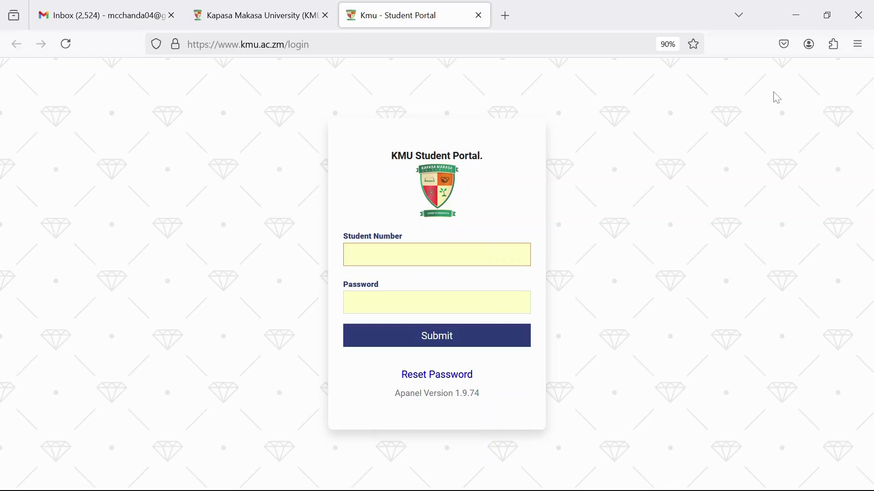
pyautogui.click(430, 380)
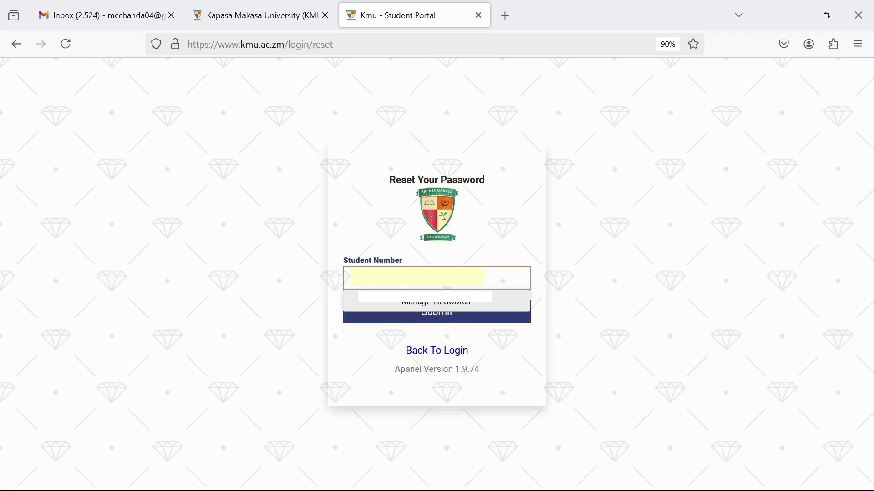
pyautogui.click(447, 324)
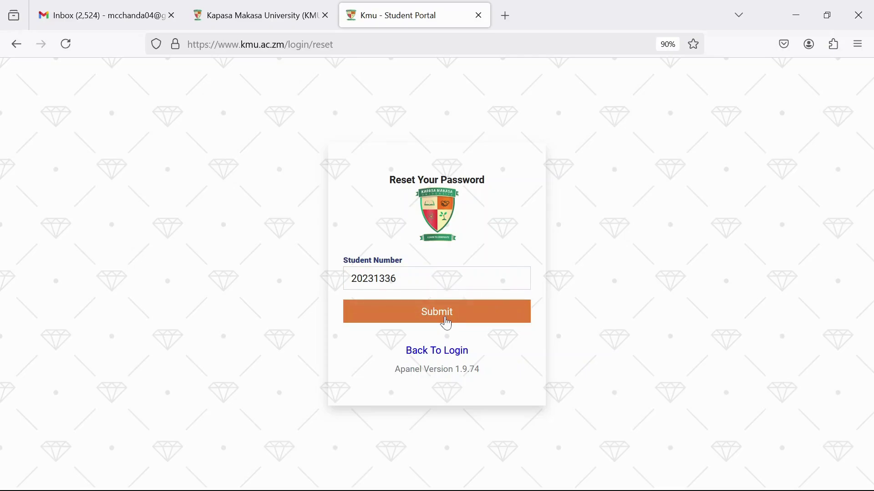
pyautogui.click(447, 323)
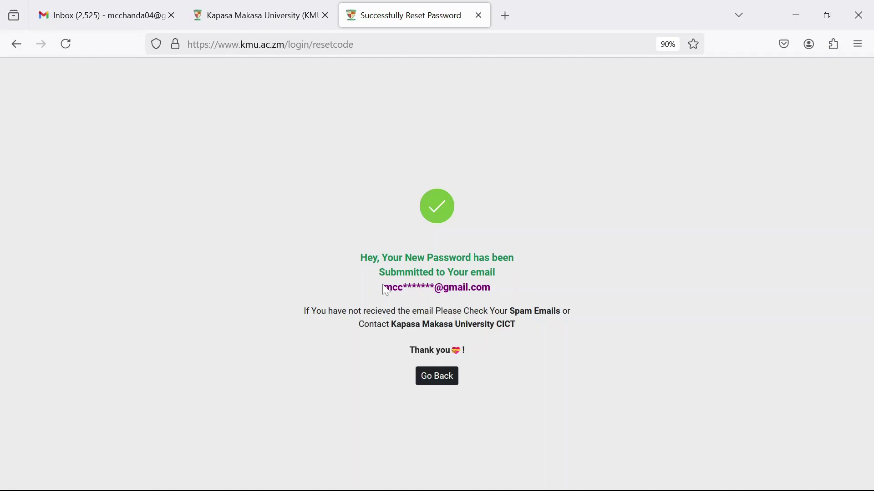
# Select and deselect the masked email address on the confirmation page
pyautogui.moveTo(385, 289); pyautogui.dragTo(482, 289)
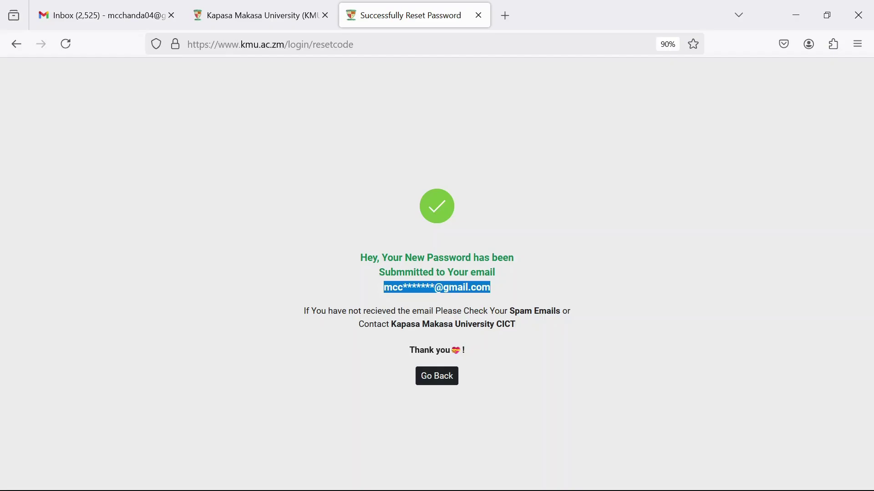
pyautogui.click(493, 286)
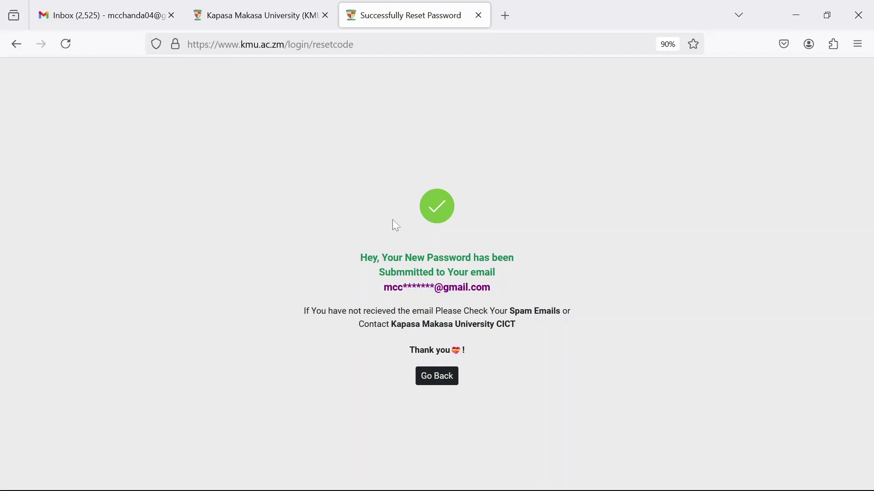
# Open the newest KMU new-passcode email in Gmail and select the temporary password
pyautogui.click(129, 20)
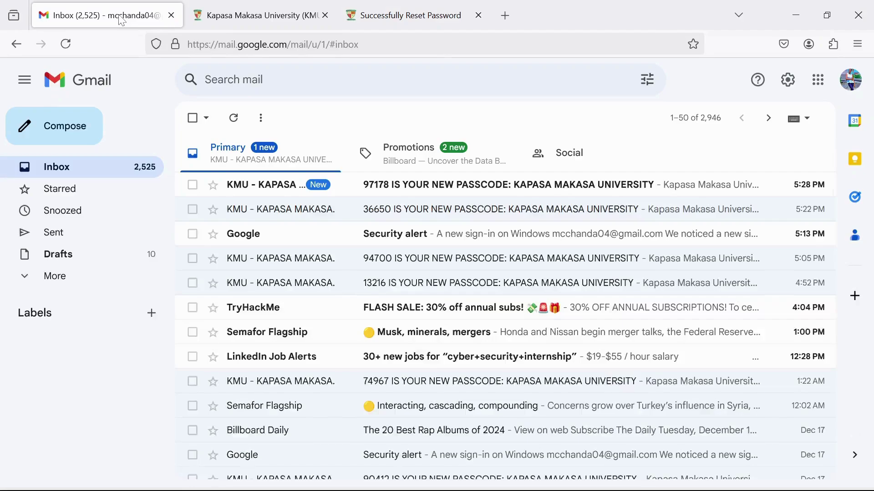
pyautogui.click(415, 194)
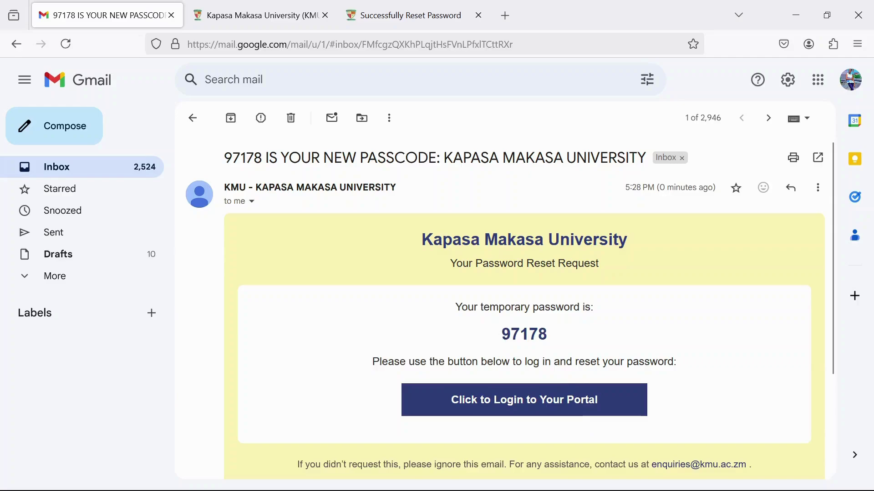
pyautogui.moveTo(500, 339); pyautogui.dragTo(562, 350)
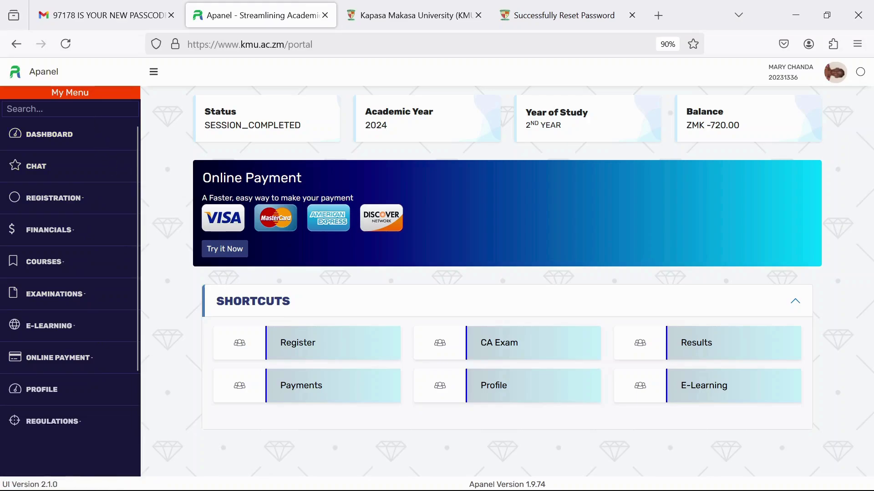
# Filter the sidebar menu with 'ex' and choose EXAMINATIONS
pyautogui.press('Tab')
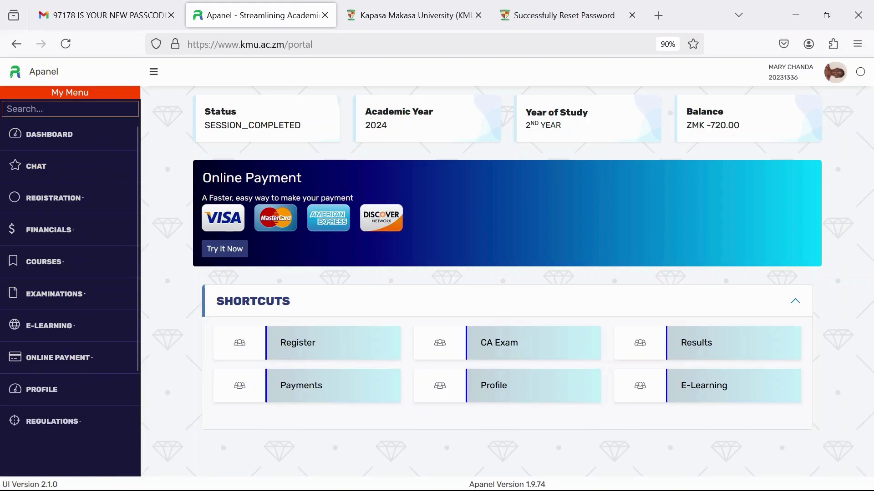
pyautogui.write('e')
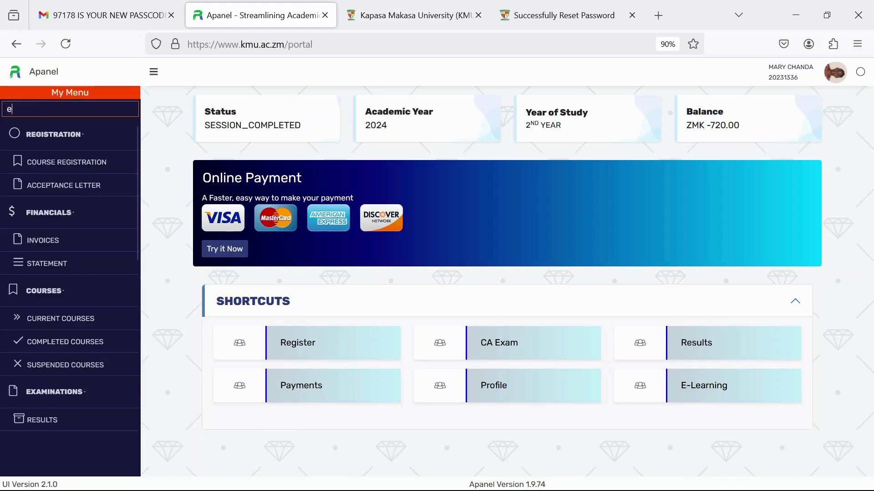
pyautogui.write('x')
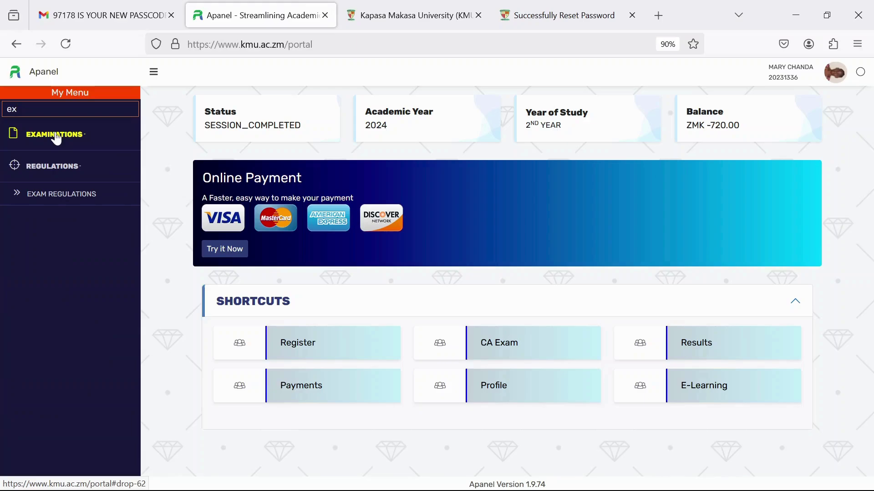
pyautogui.click(57, 135)
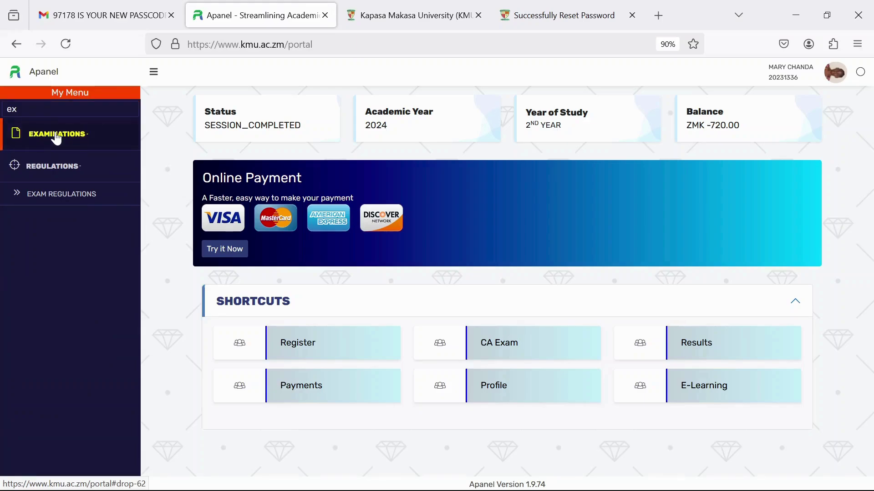